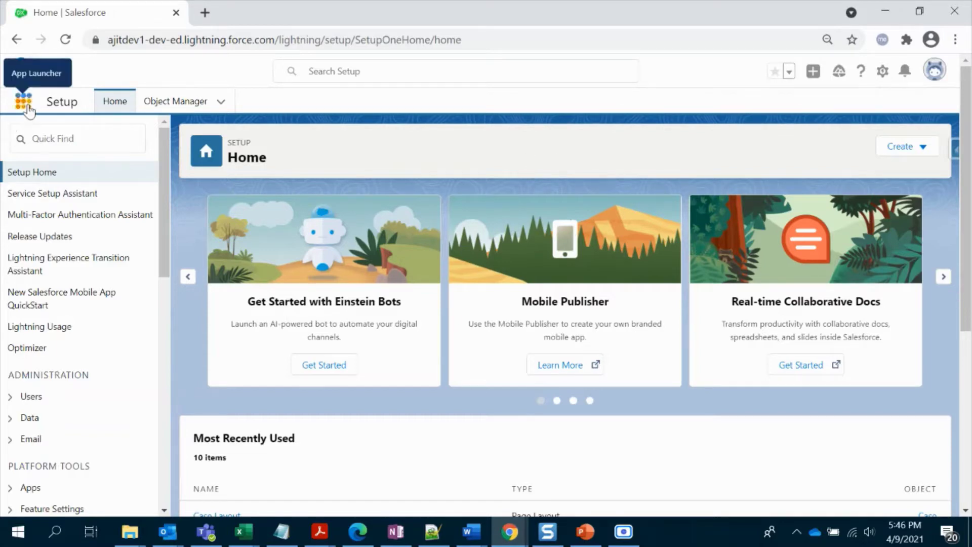
# Open the Service app in a new browser tab and open the case "Design issue with mechanical rotor"
pyautogui.click(29, 110)
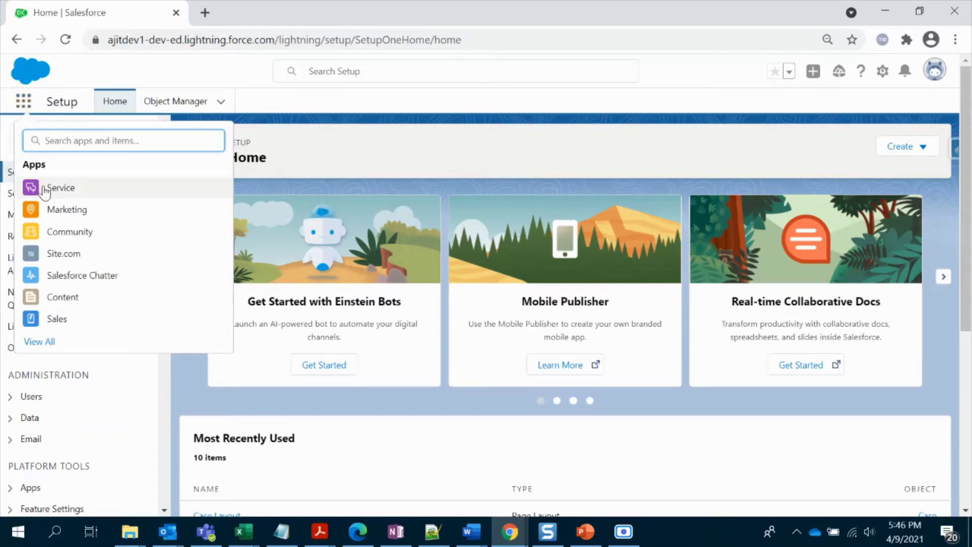
pyautogui.rightClick(64, 188)
pyautogui.click(76, 198)
pyautogui.click(284, 10)
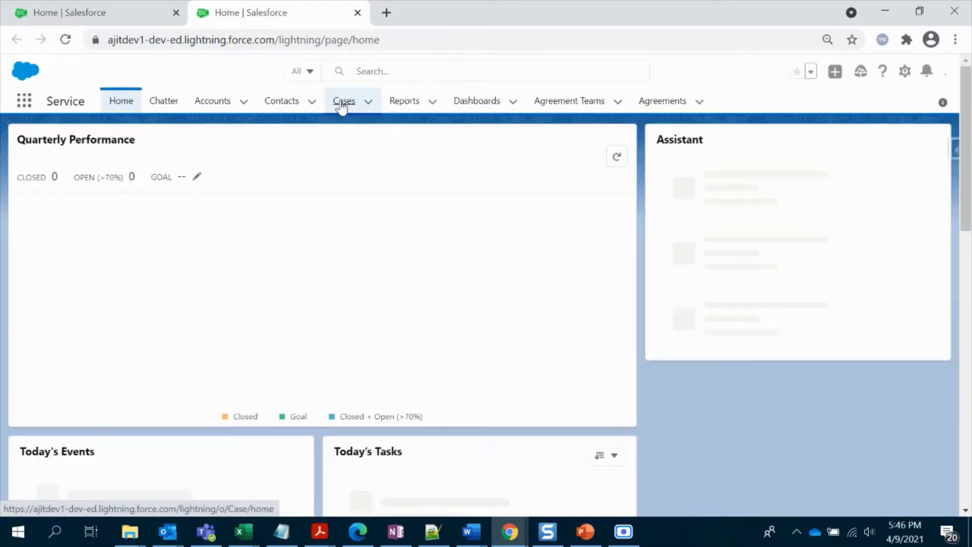
pyautogui.click(343, 104)
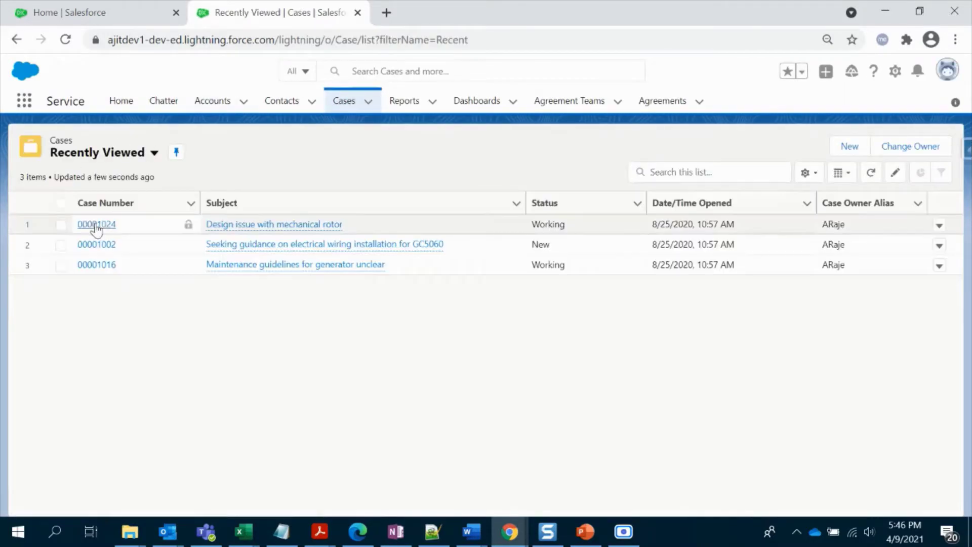
pyautogui.click(95, 225)
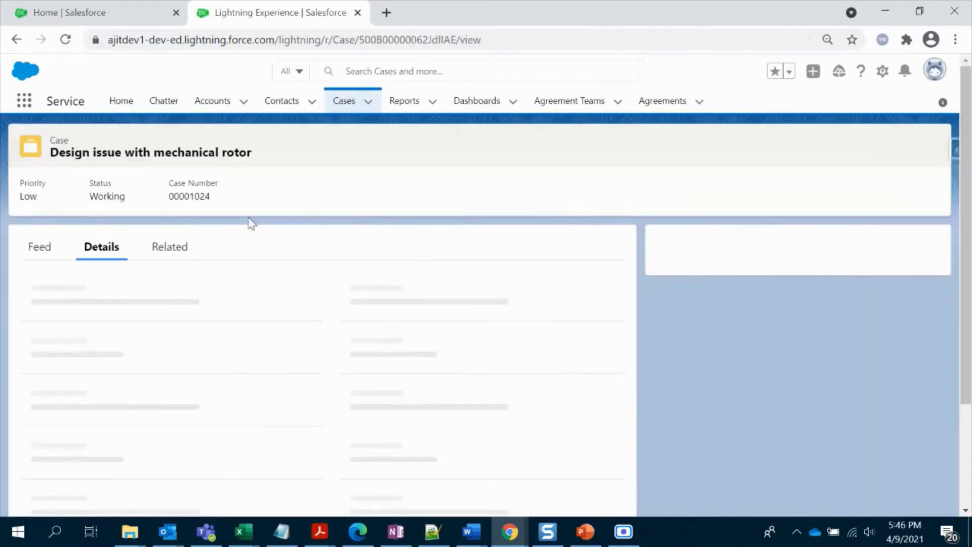
# Edit the case's Lightning record page and open the Delete action's settings in the Highlights Panel
pyautogui.click(885, 74)
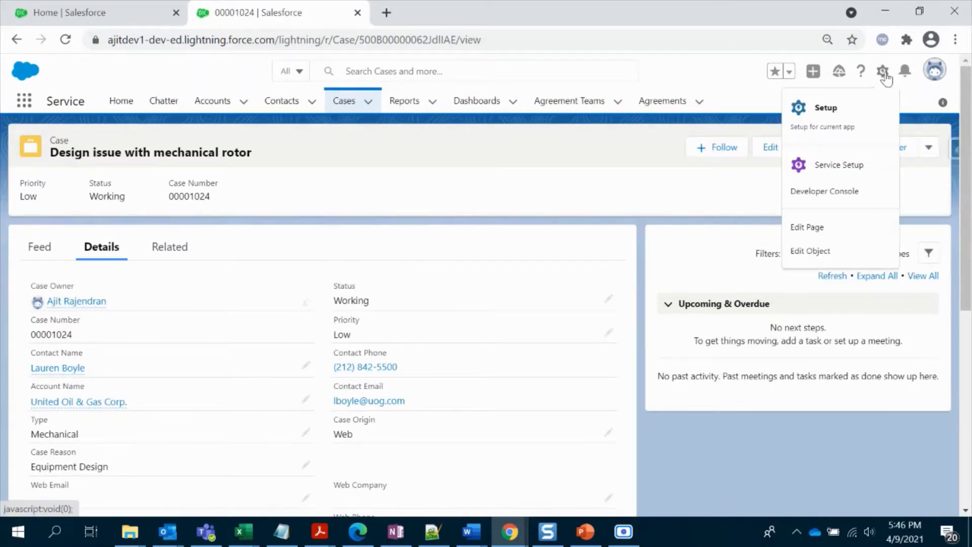
pyautogui.click(835, 232)
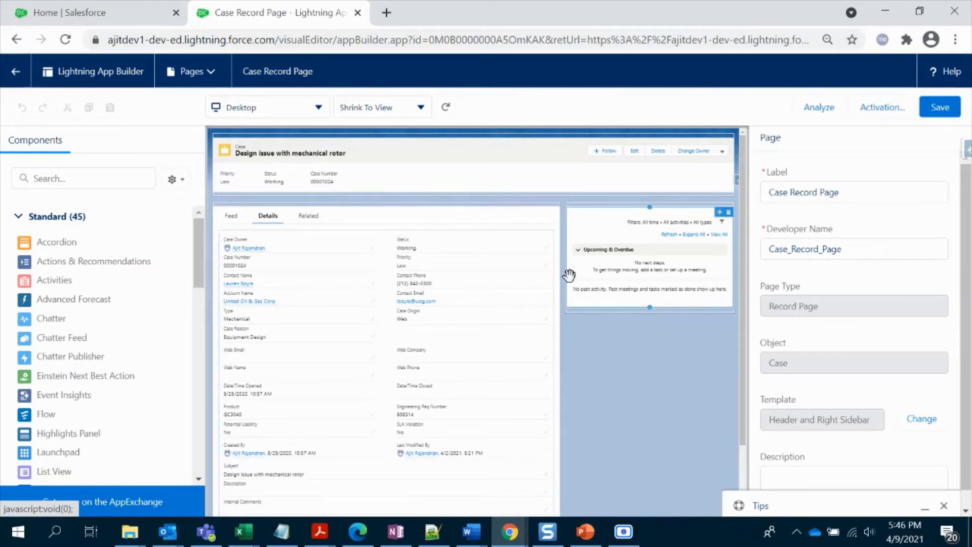
pyautogui.click(561, 180)
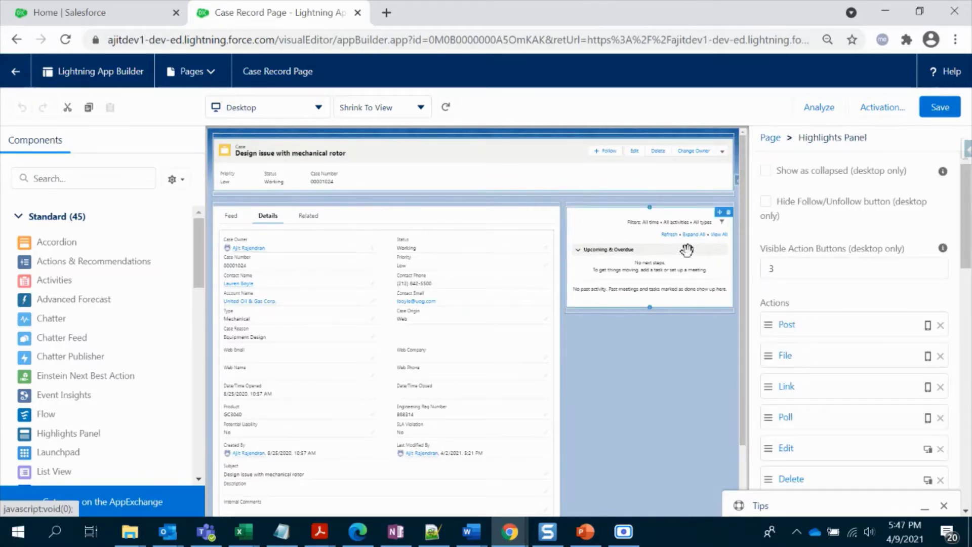
pyautogui.scroll(-3, 859, 359)
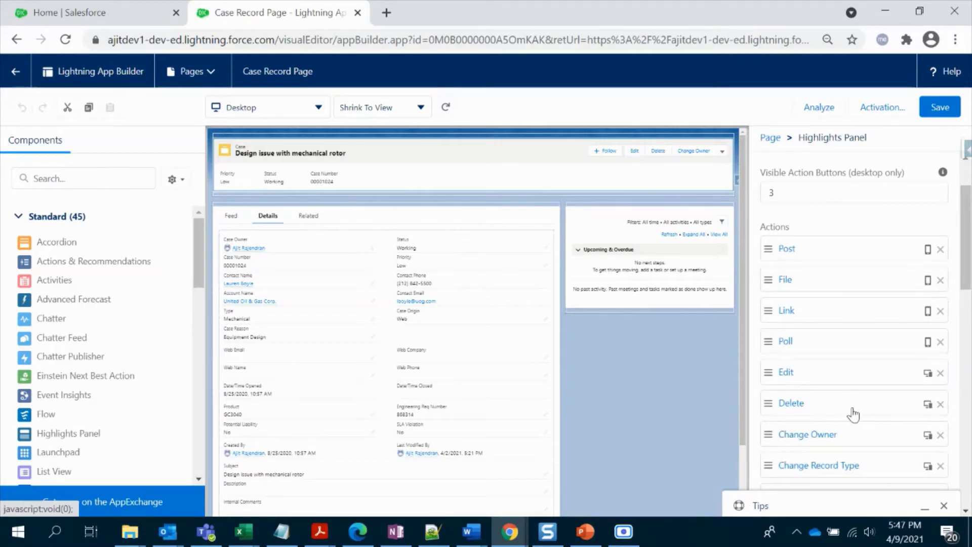
pyautogui.click(813, 412)
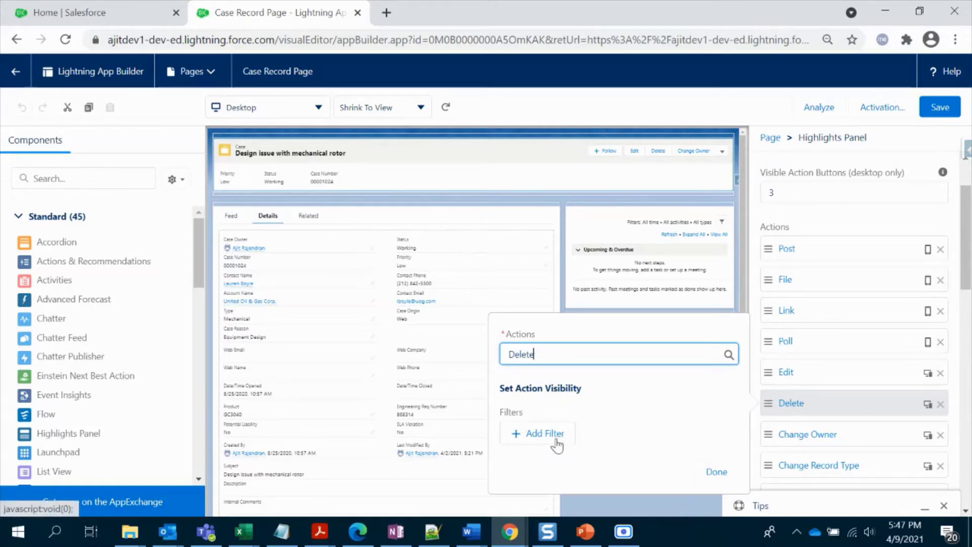
# Start a visibility filter for the Delete action and set its filter type to Advanced
pyautogui.click(536, 445)
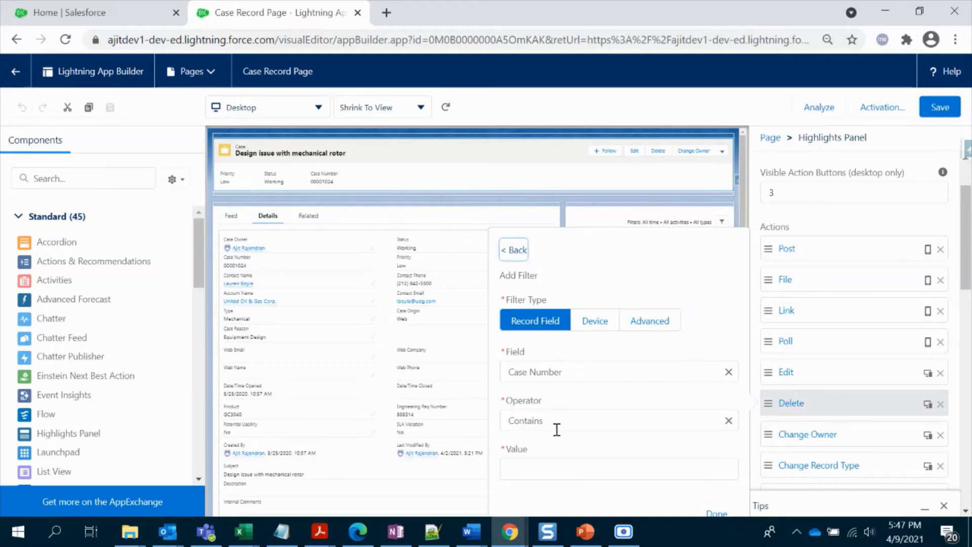
pyautogui.click(606, 329)
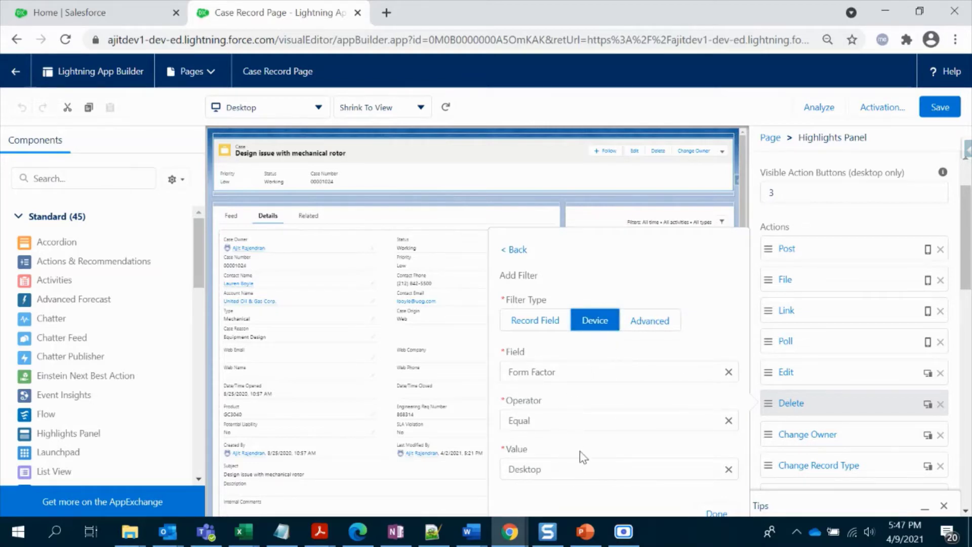
pyautogui.click(660, 329)
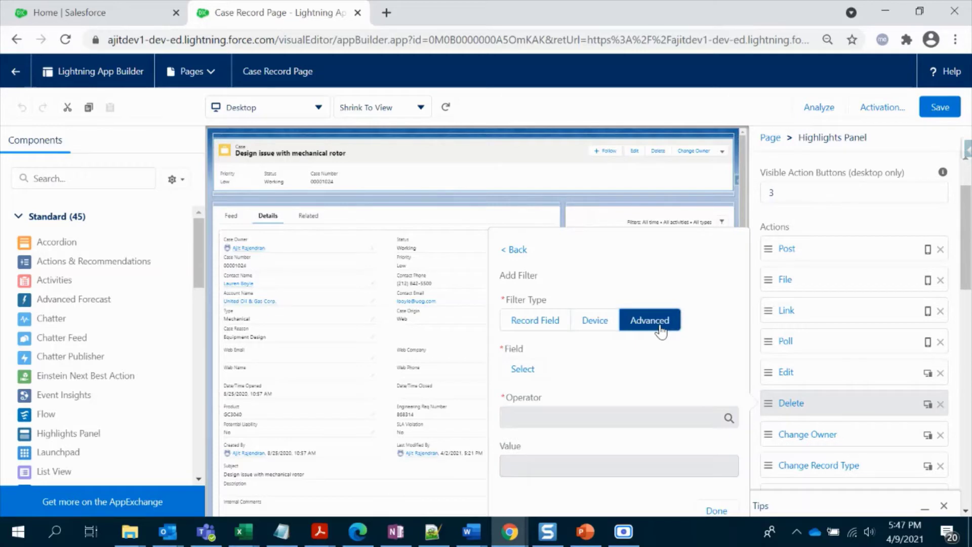
# Examine the User and User Profile fields available for the Delete action's advanced filter, without choosing one
pyautogui.click(525, 371)
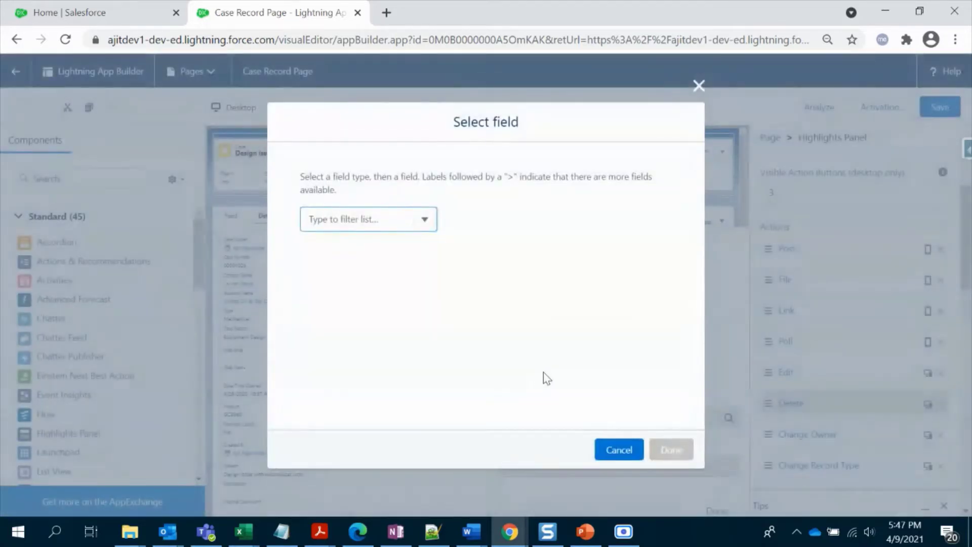
pyautogui.click(430, 223)
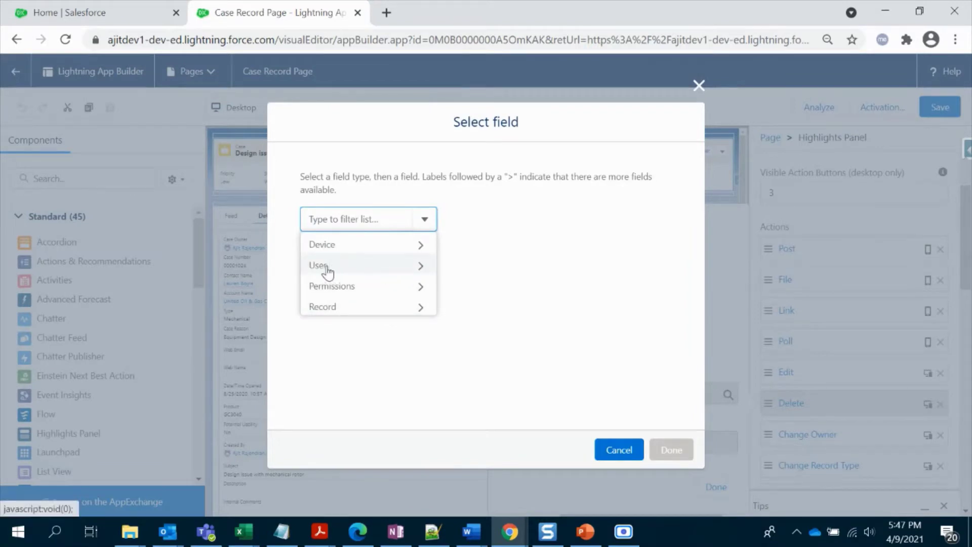
pyautogui.click(421, 266)
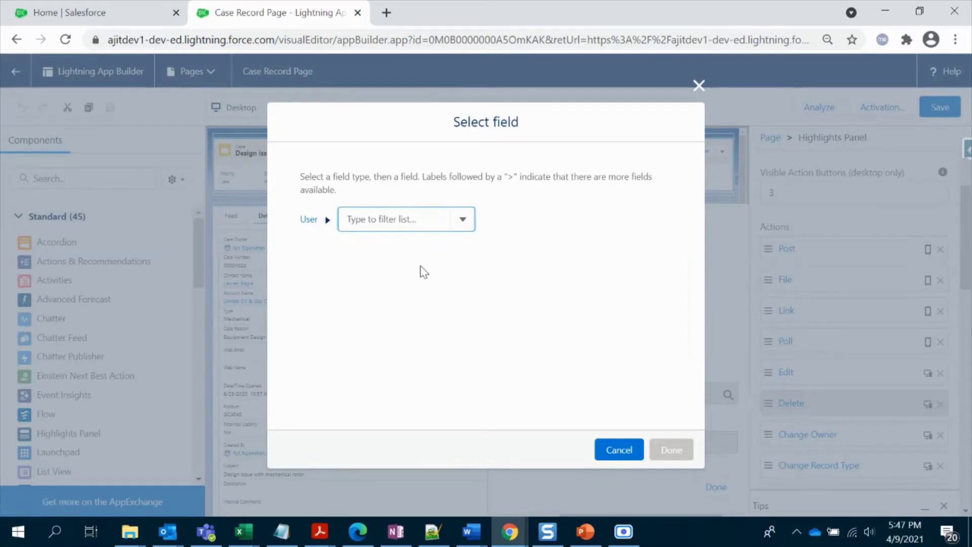
pyautogui.click(462, 221)
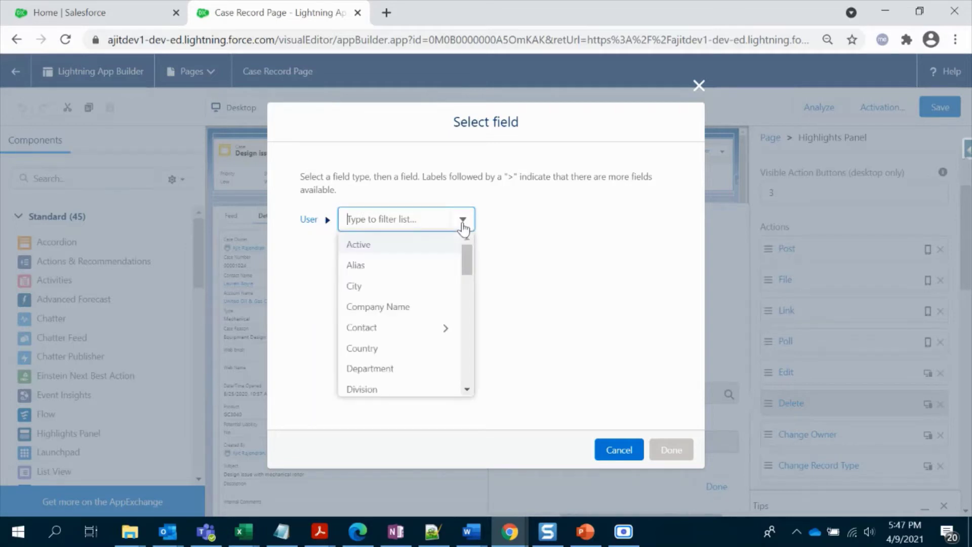
pyautogui.moveTo(471, 256)
pyautogui.mouseDown()
pyautogui.moveTo(464, 336)
pyautogui.moveTo(477, 386)
pyautogui.moveTo(475, 339)
pyautogui.mouseUp()
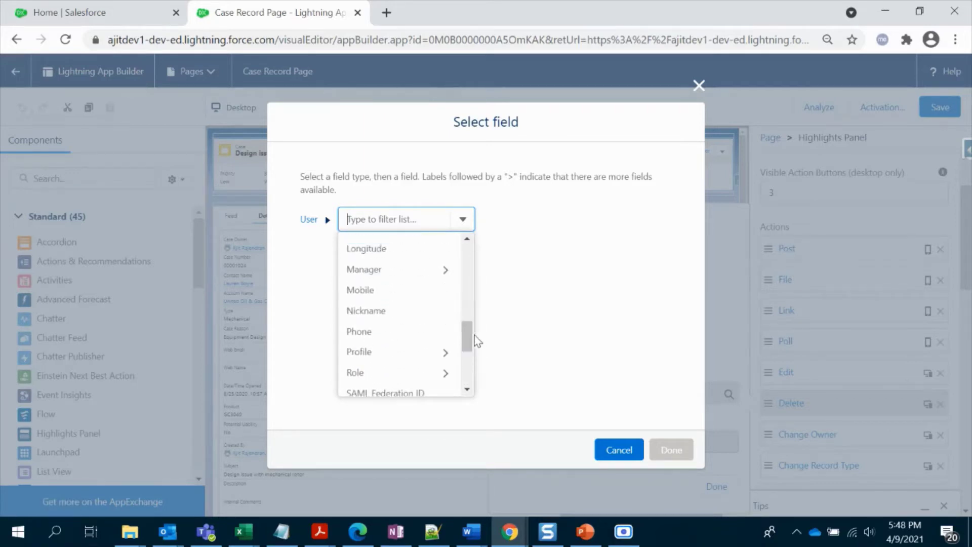
pyautogui.click(445, 352)
pyautogui.click(504, 222)
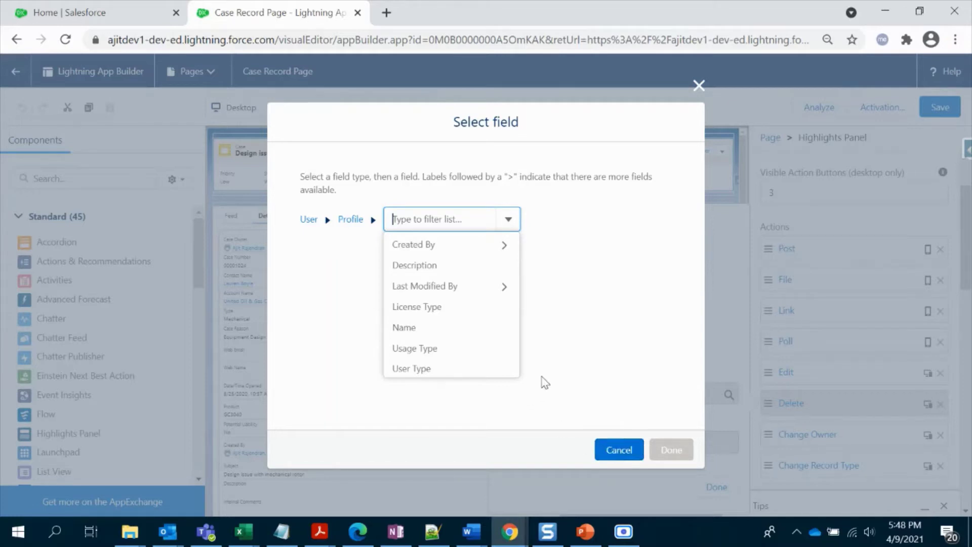
pyautogui.click(615, 449)
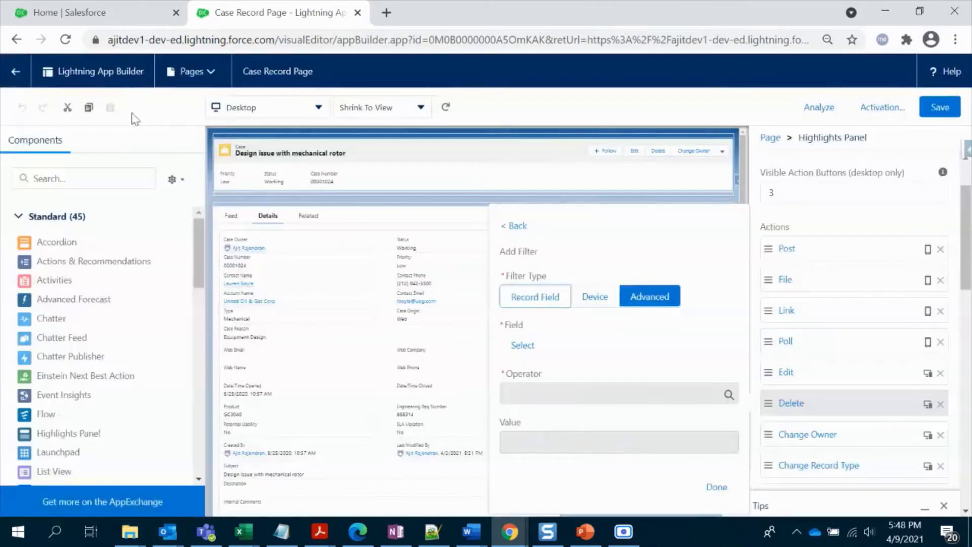
# Return to the Setup browser tab, search the setup items for "custom" and open Custom Permissions
pyautogui.click(81, 15)
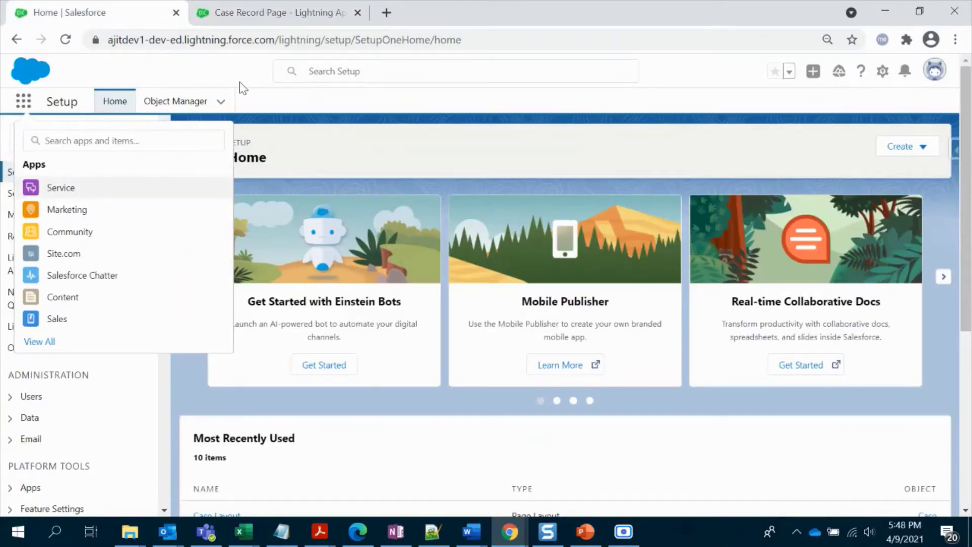
pyautogui.press('Escape')
pyautogui.click(77, 138)
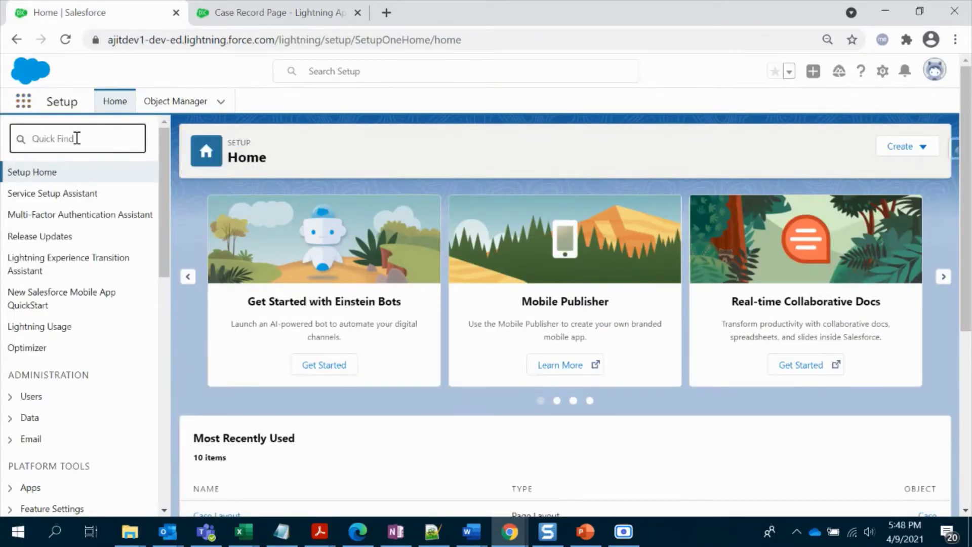
pyautogui.write('custom')
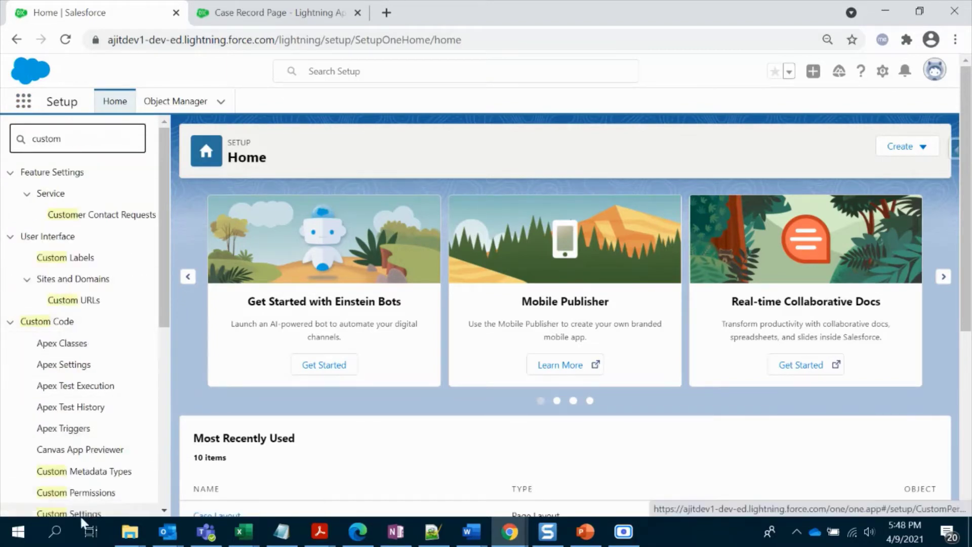
pyautogui.click(94, 495)
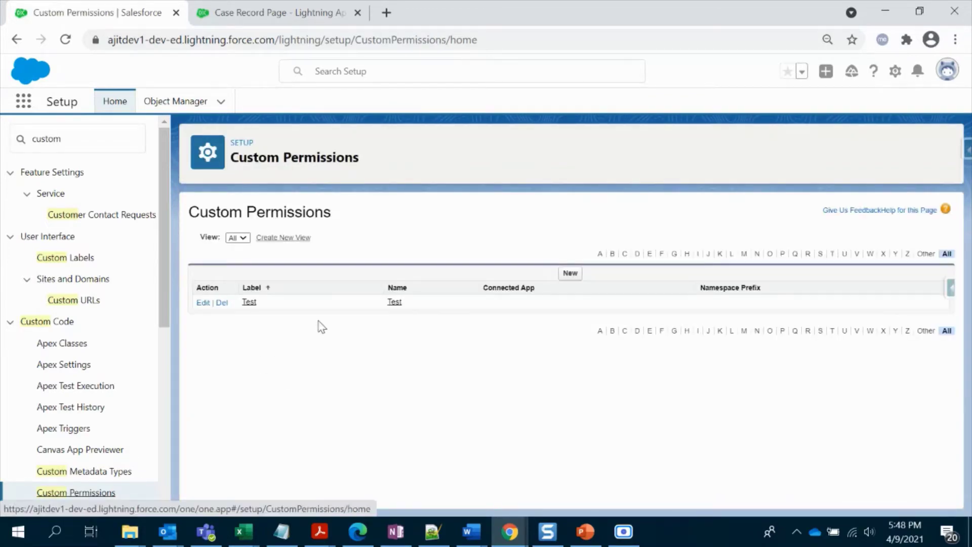
# Create and save a custom permission labelled "Test to Hide Delete Action" with the name Test_to_Hide_Delete_Action
pyautogui.click(572, 274)
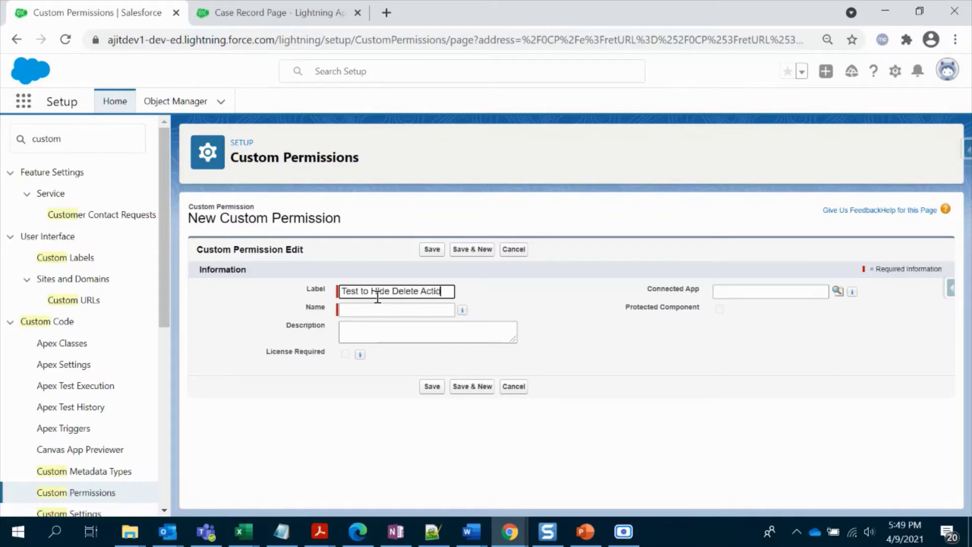
pyautogui.click(557, 319)
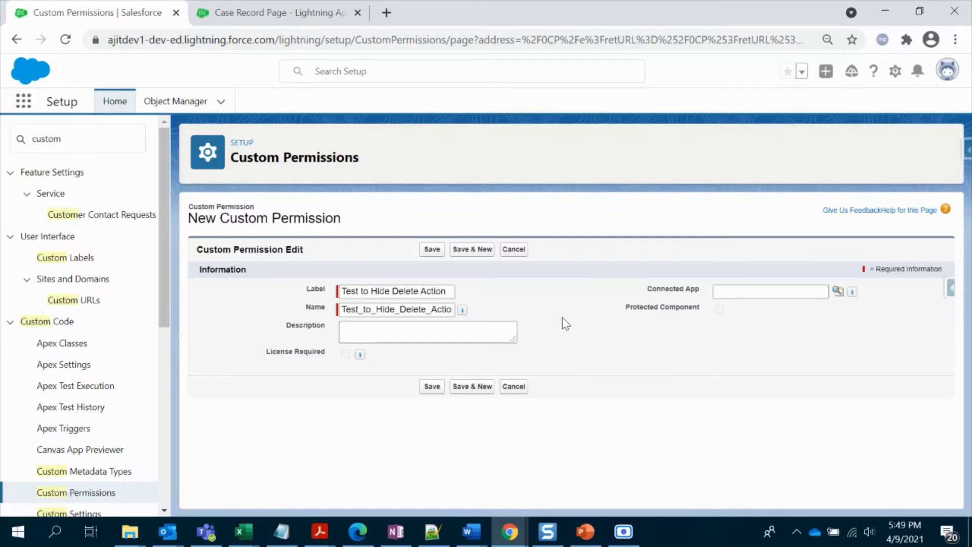
pyautogui.click(432, 250)
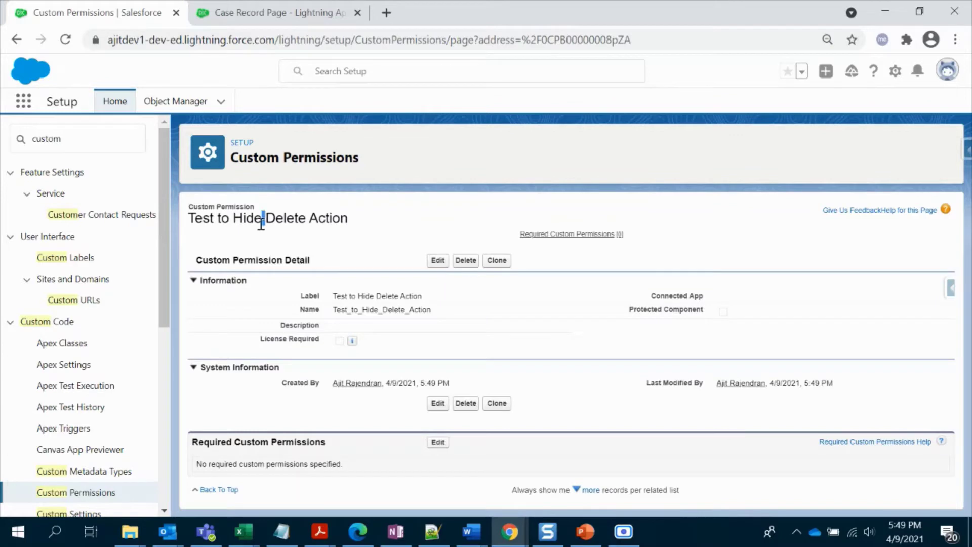
pyautogui.tripleClick(261, 222)
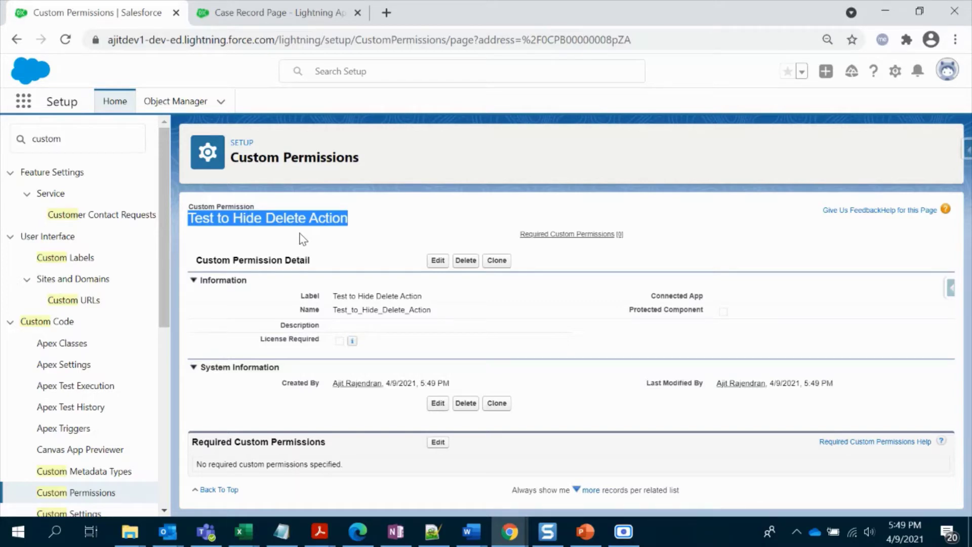
# Search the setup items for "permi" and open the "Custom permission" permission set from Permission Sets
pyautogui.click(90, 144)
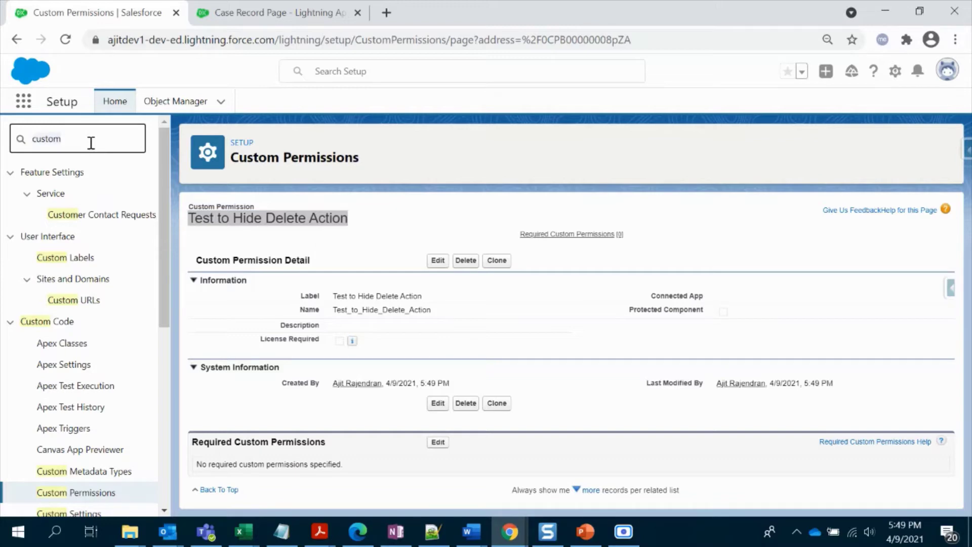
pyautogui.hotkey('ctrl', 'a')
pyautogui.write('permi')
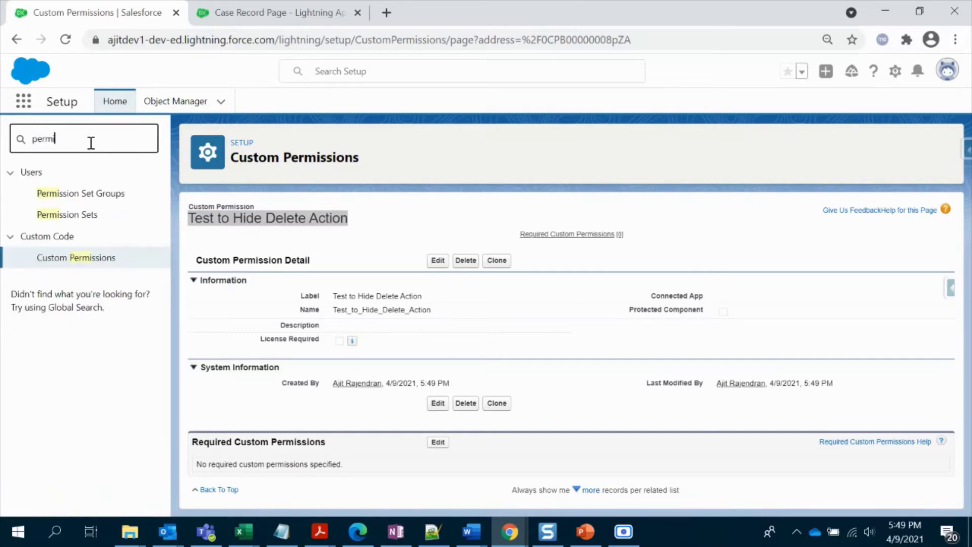
pyautogui.click(81, 217)
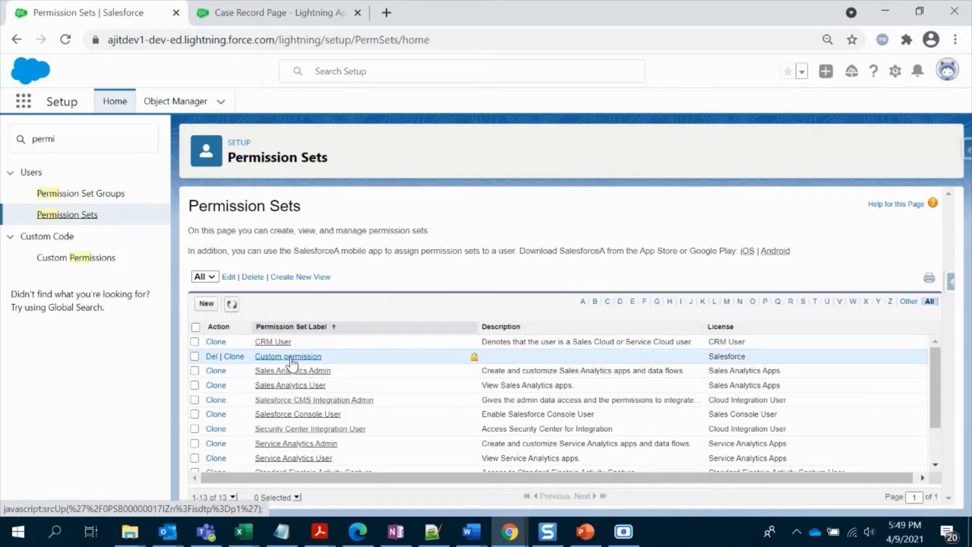
pyautogui.click(273, 358)
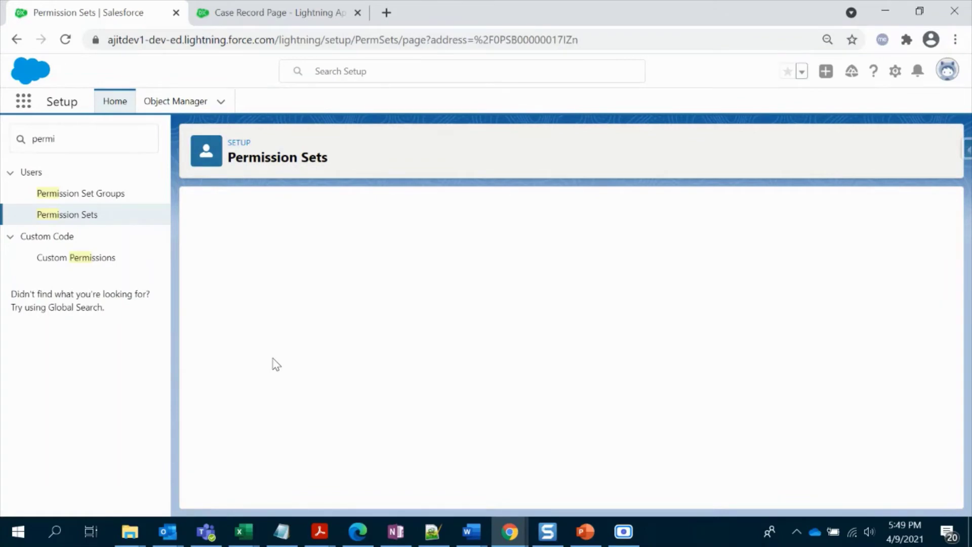
# Enable the custom permission "Test to Hide Delete Action" in the permission set's Custom Permissions settings and save it
pyautogui.scroll(-5, 324, 348)
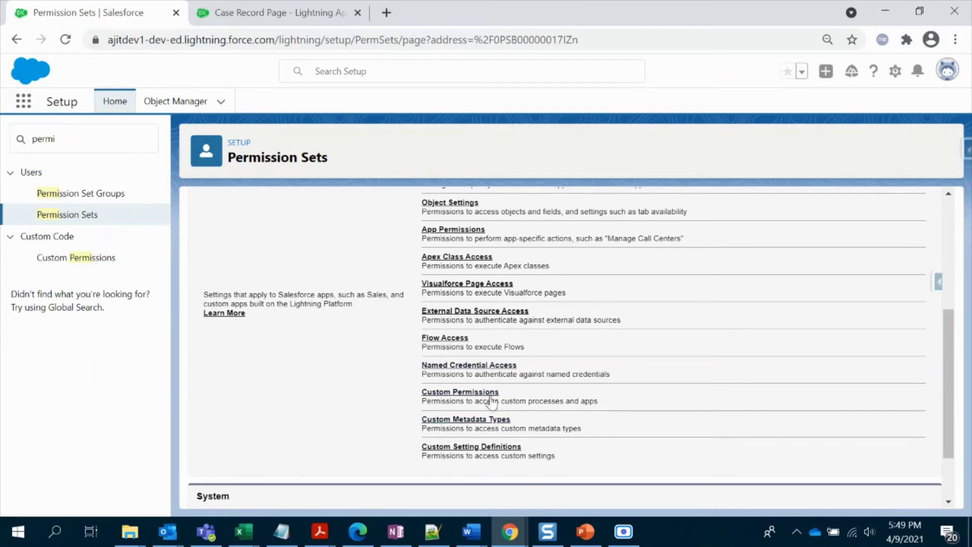
pyautogui.click(463, 393)
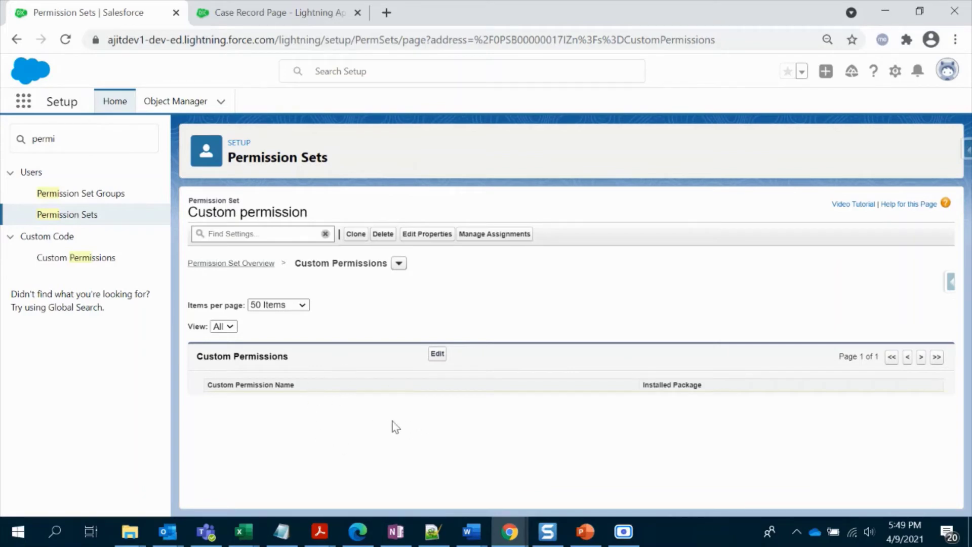
pyautogui.click(438, 357)
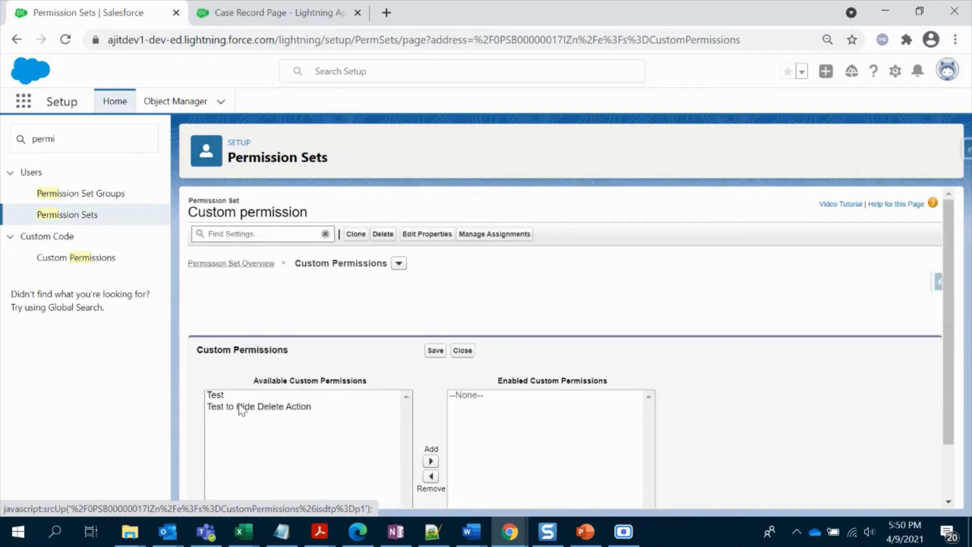
pyautogui.scroll(-1, 242, 410)
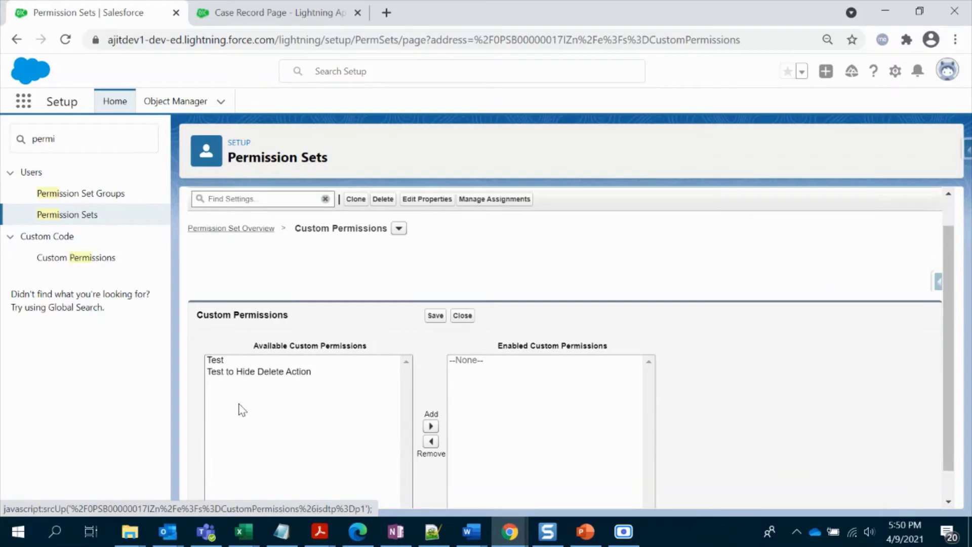
pyautogui.click(236, 371)
pyautogui.scroll(-1, 240, 374)
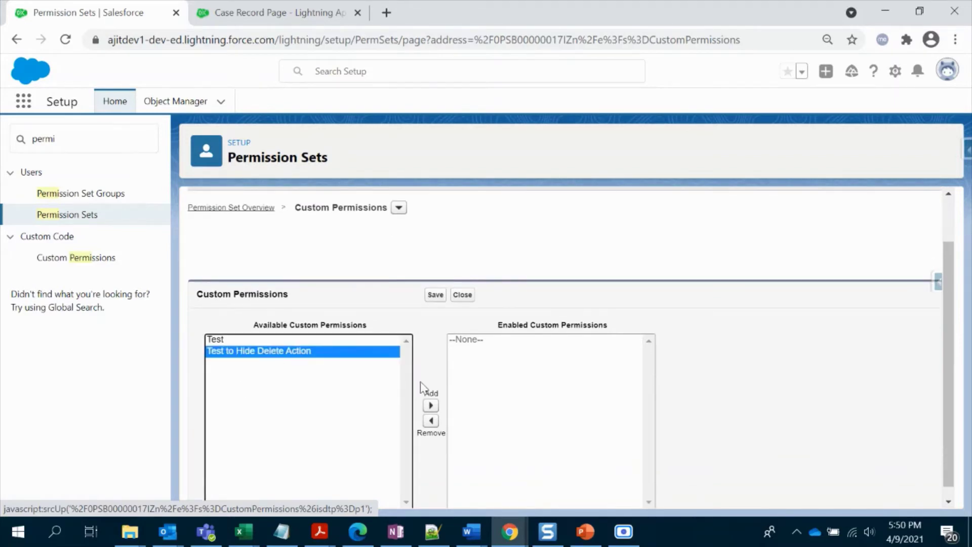
pyautogui.click(431, 407)
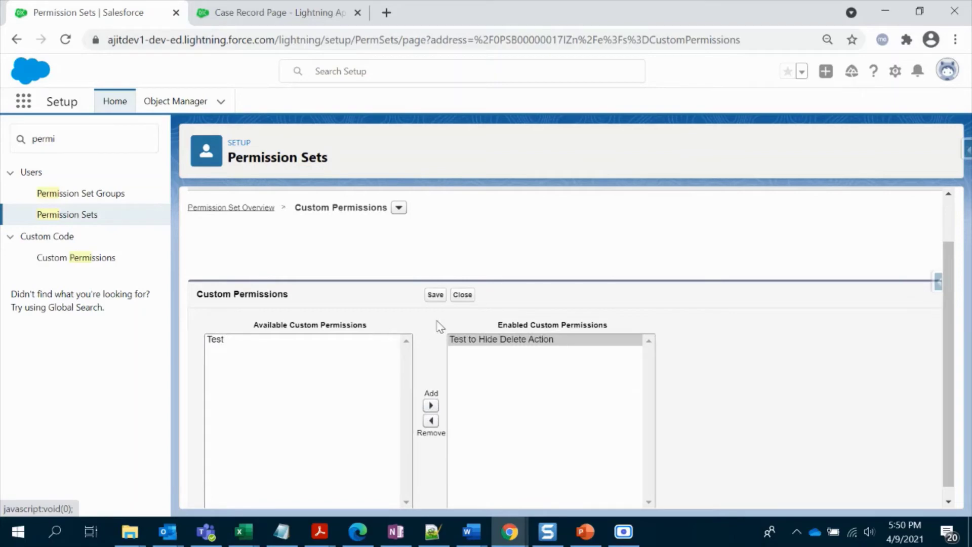
pyautogui.click(434, 295)
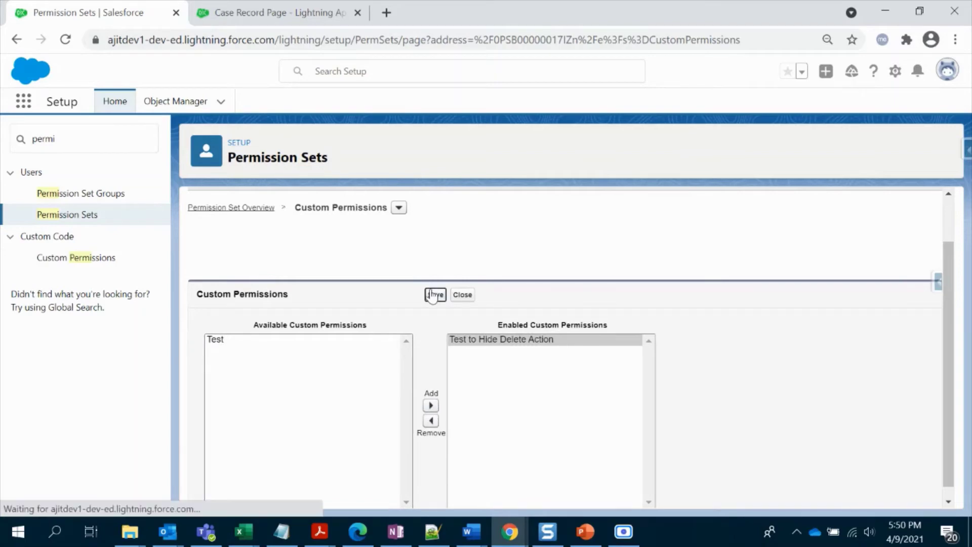
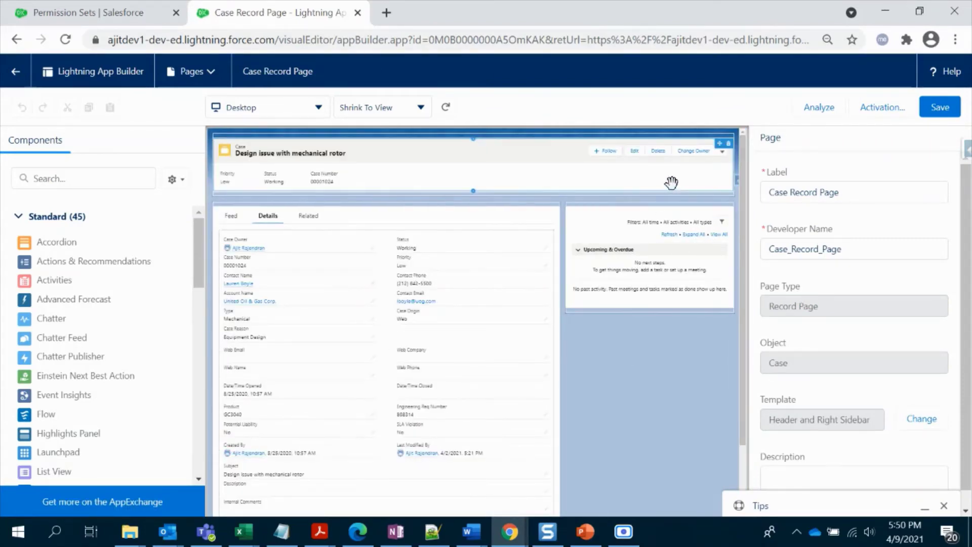
# On the Case Record Page's Highlights Panel, add a visibility filter of type Advanced to the Delete action
pyautogui.click(671, 182)
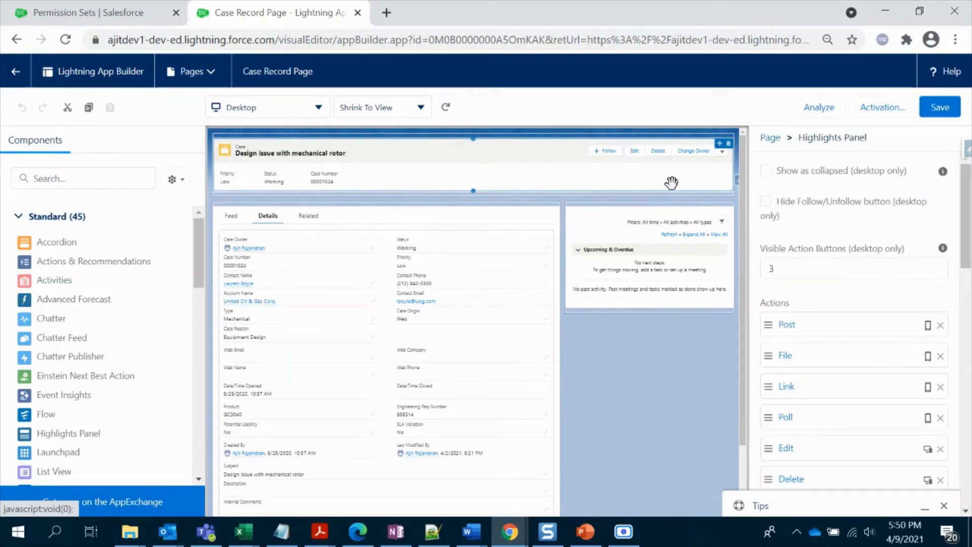
pyautogui.scroll(-2, 832, 327)
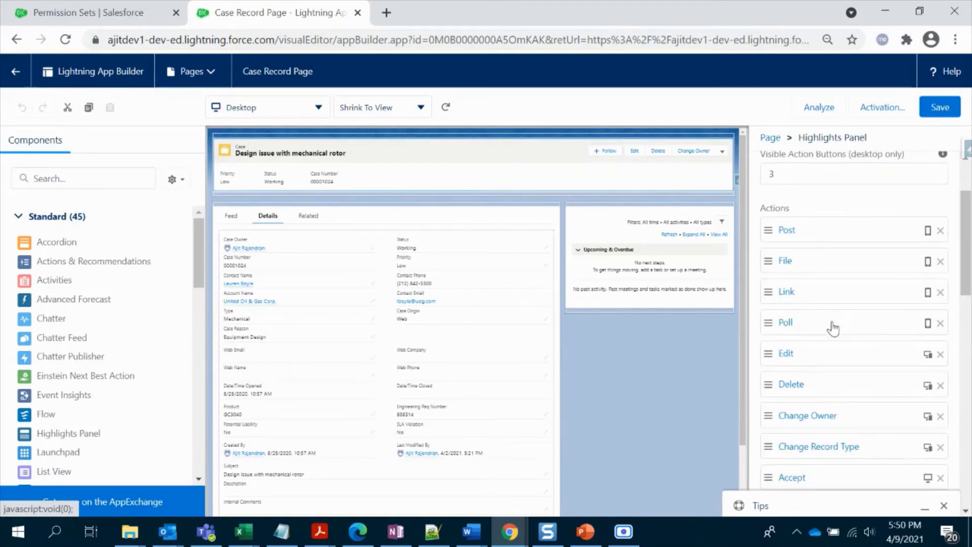
pyautogui.click(826, 387)
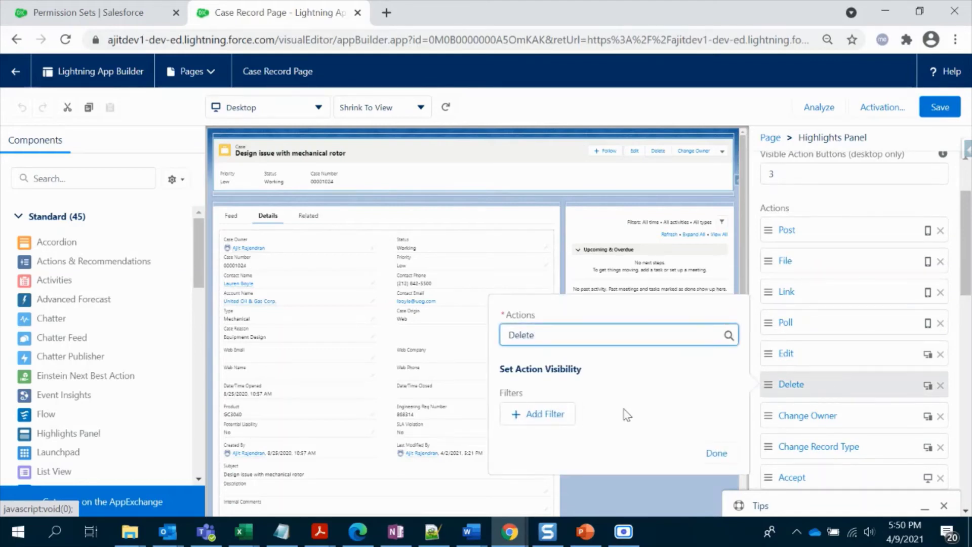
pyautogui.click(548, 422)
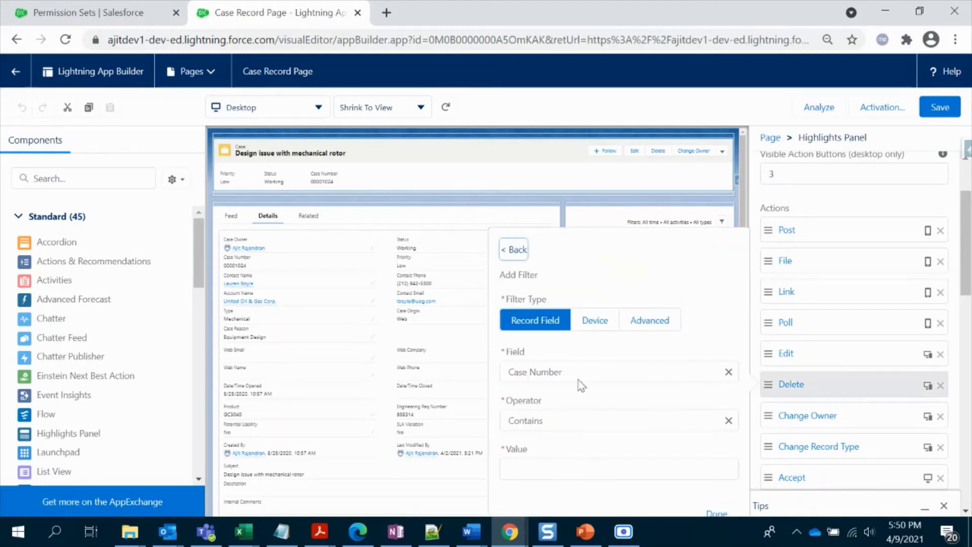
pyautogui.click(646, 325)
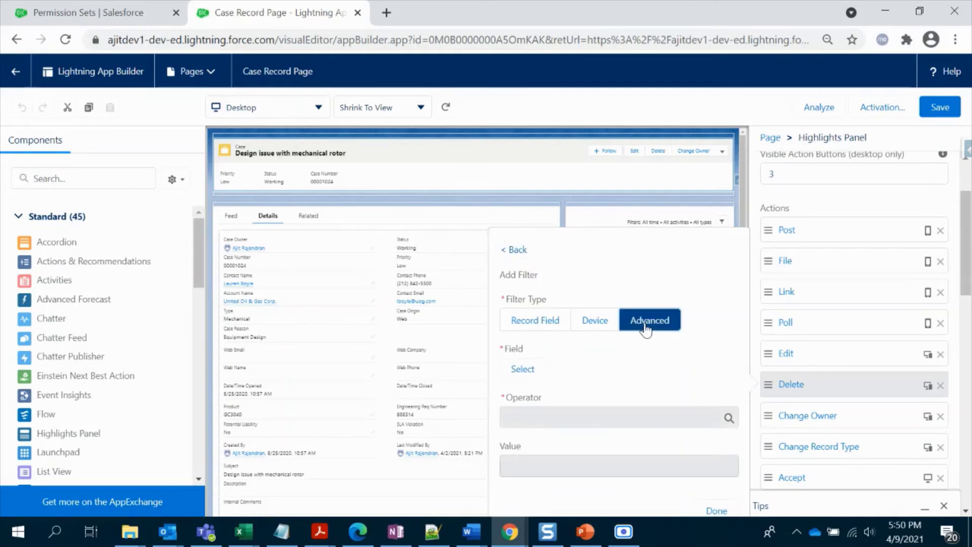
# Choose Permissions > Custom Permission > Test_to_Hide_Delete_Action as the advanced filter's field
pyautogui.click(532, 374)
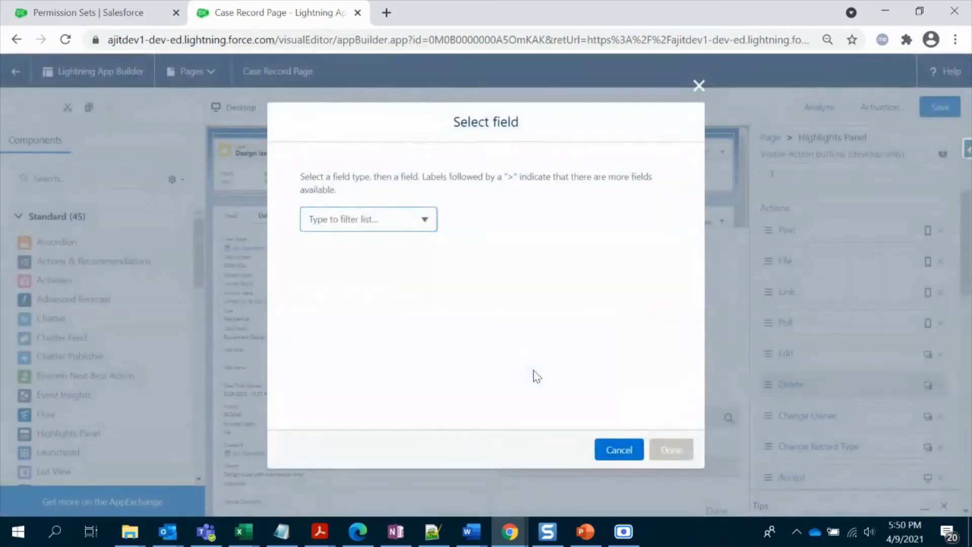
pyautogui.click(427, 231)
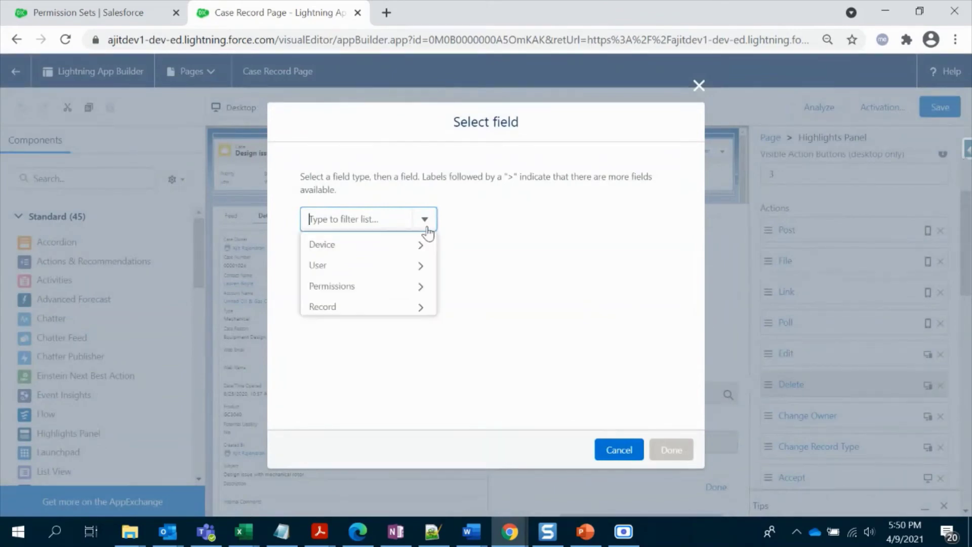
pyautogui.click(423, 287)
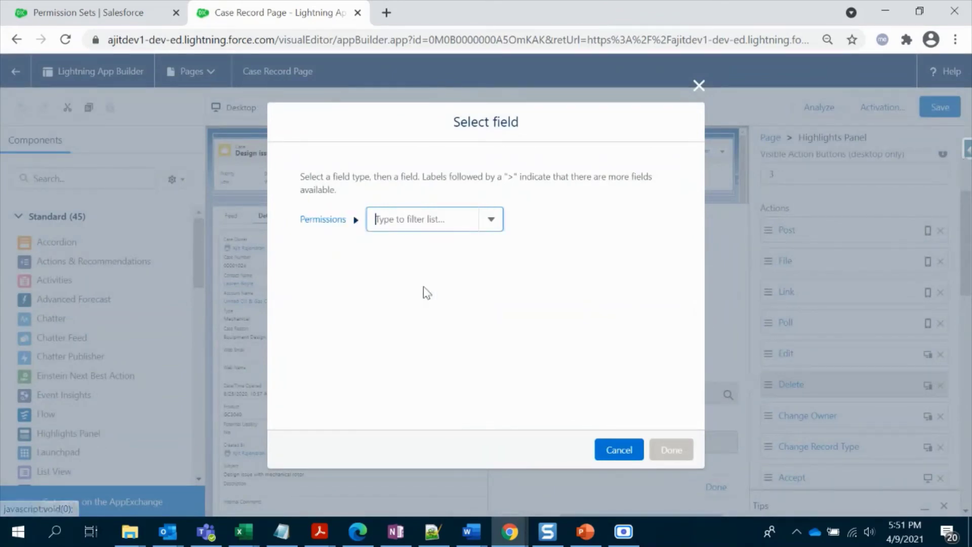
pyautogui.click(491, 221)
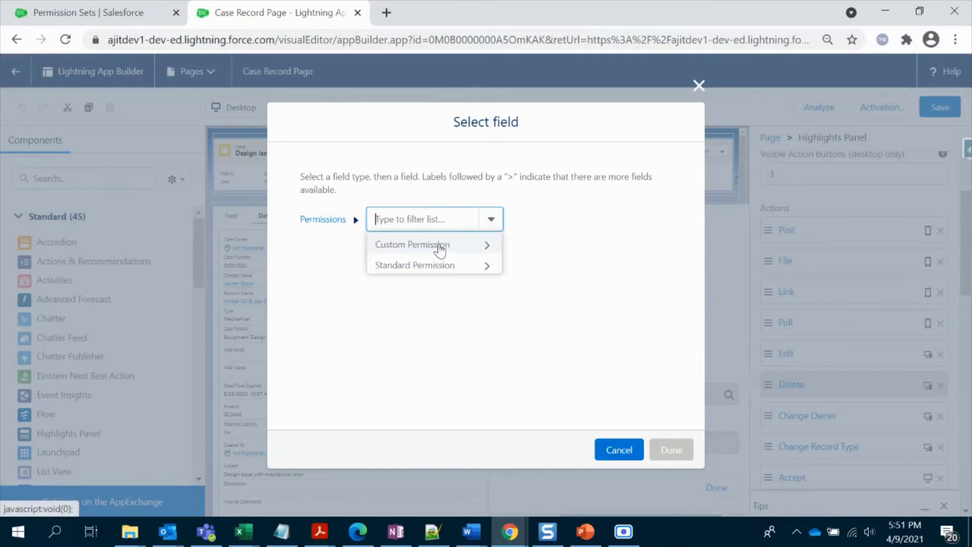
pyautogui.click(490, 247)
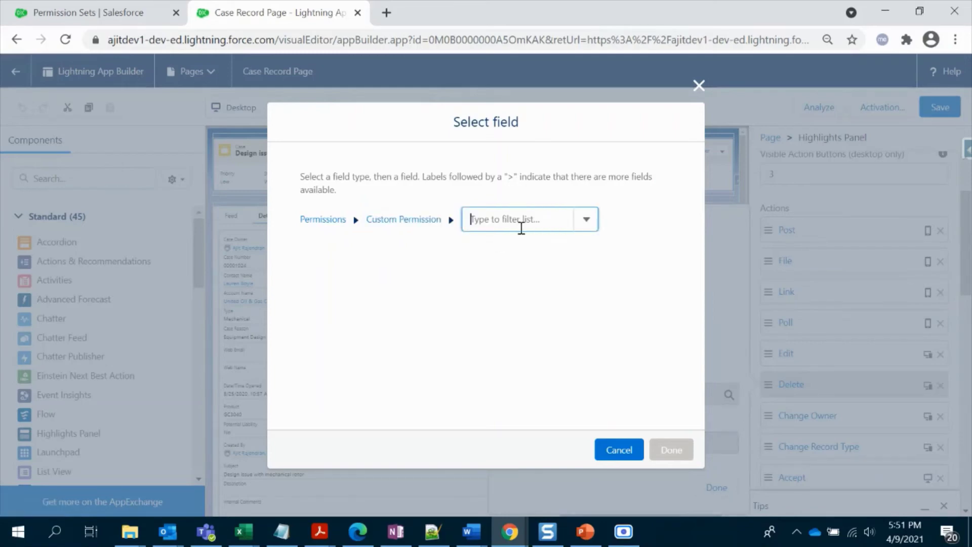
pyautogui.click(583, 223)
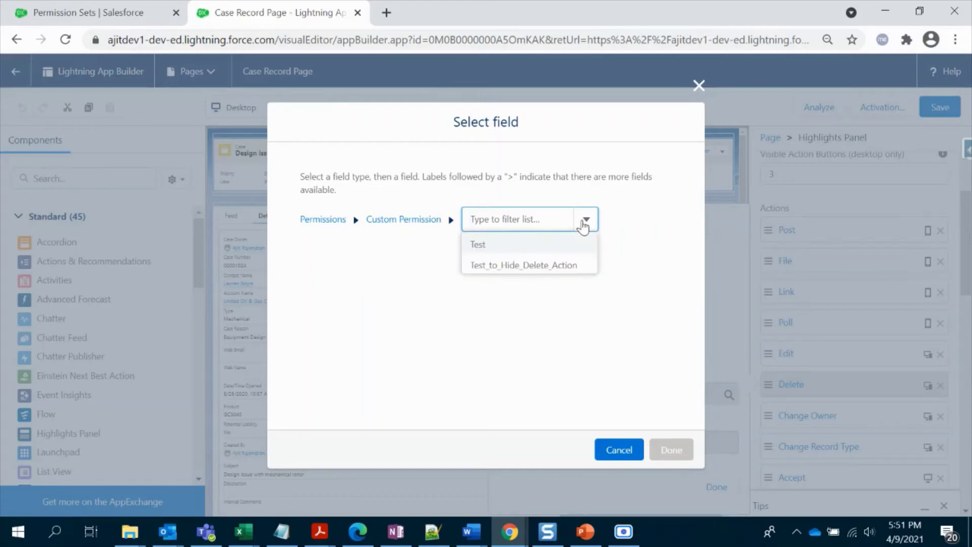
pyautogui.click(568, 268)
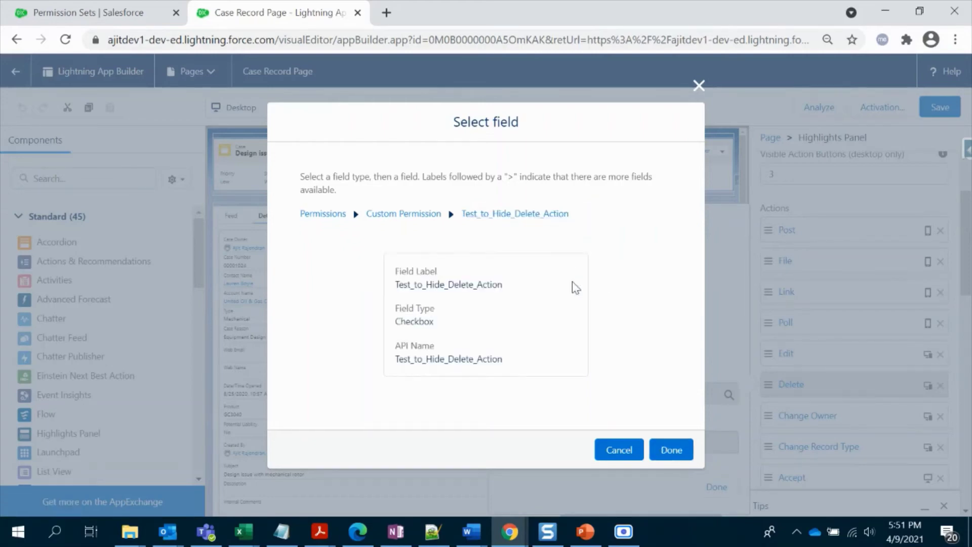
pyautogui.click(665, 452)
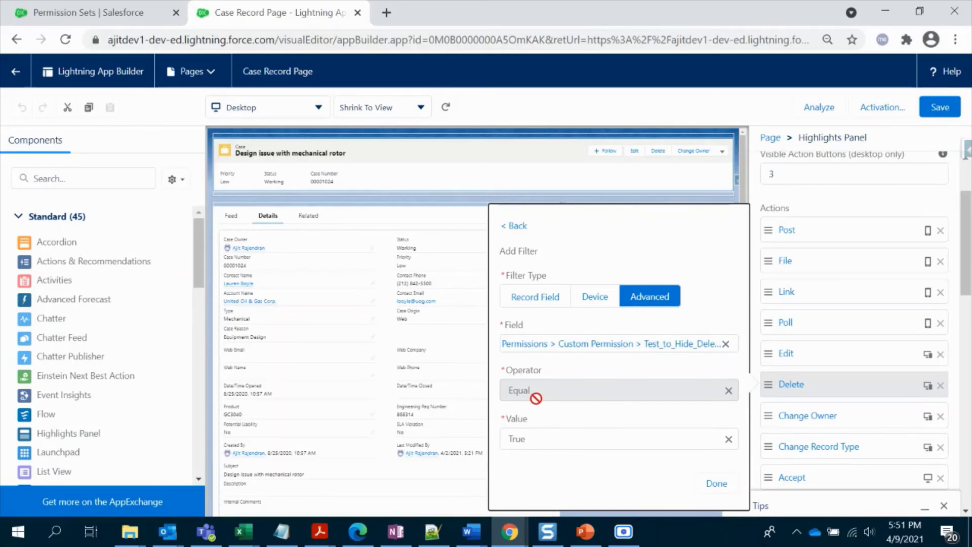
# Set the filter value to False, confirm the Delete action's visibility filter and save the Case Record Page
pyautogui.click(586, 441)
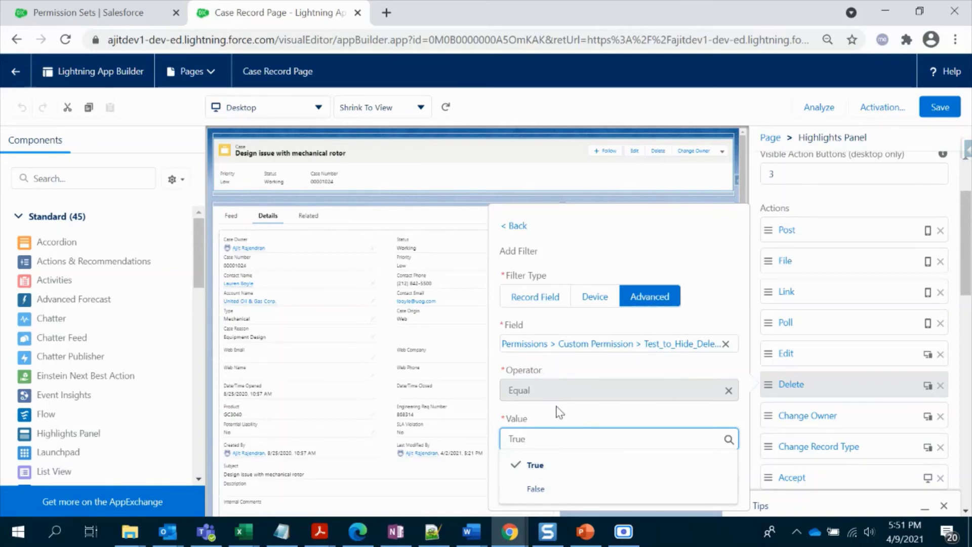
pyautogui.click(544, 488)
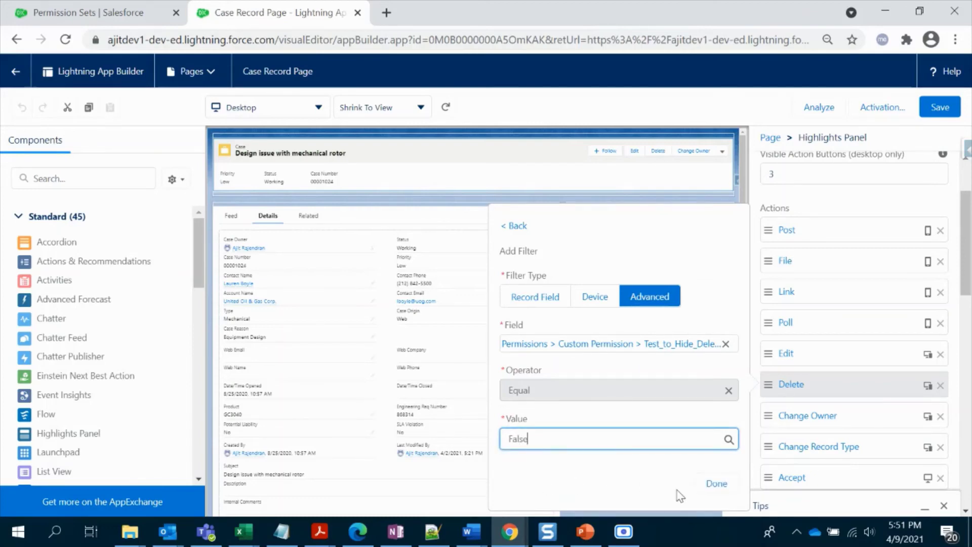
pyautogui.click(716, 485)
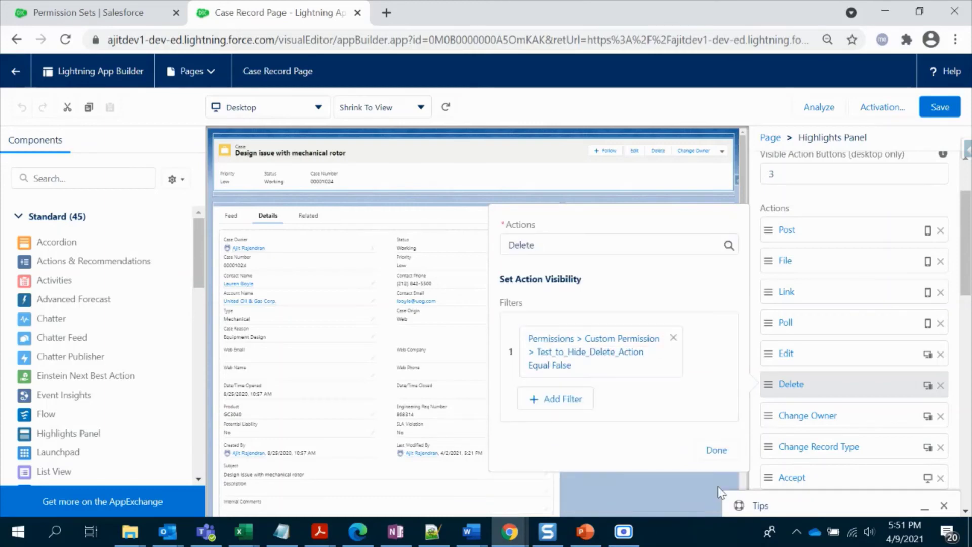
pyautogui.click(717, 449)
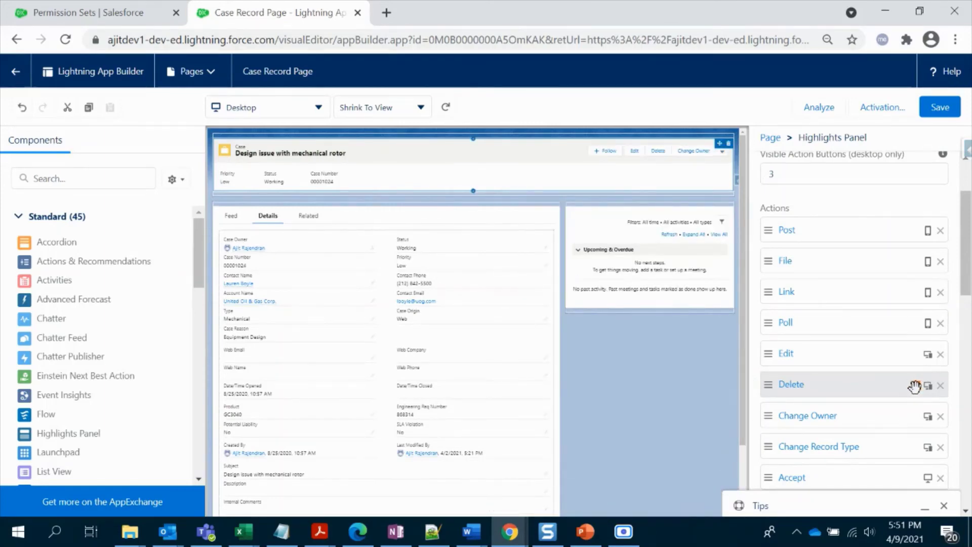
pyautogui.click(935, 107)
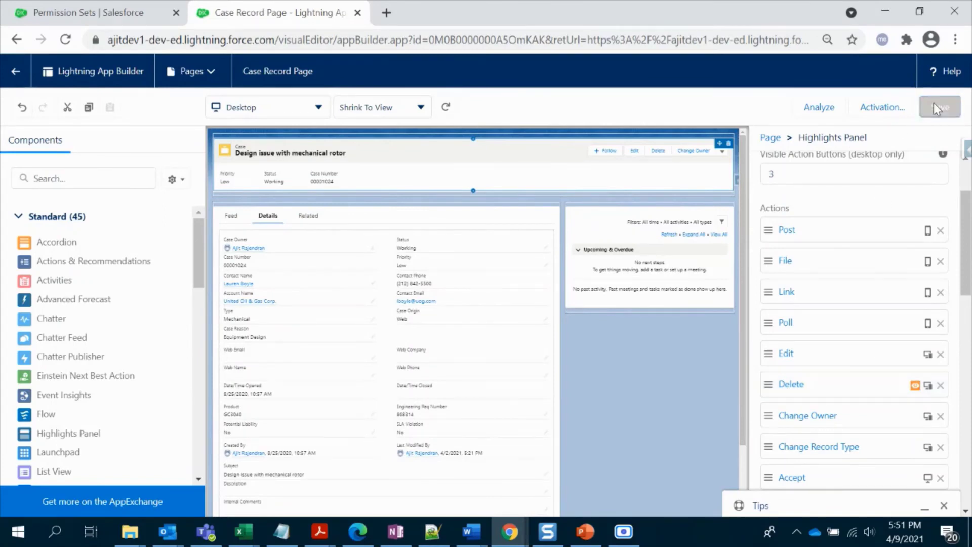